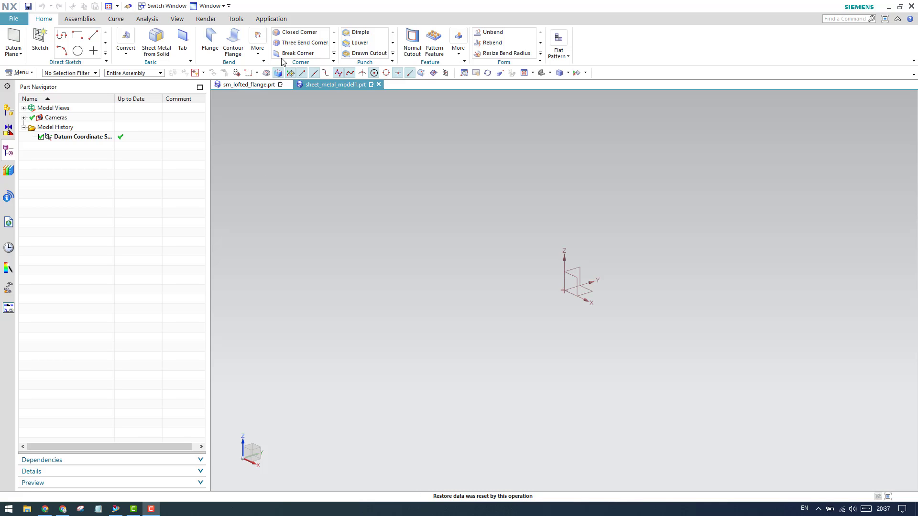
# Show the More bend features list, which includes Lofted Flange
pyautogui.click(257, 43)
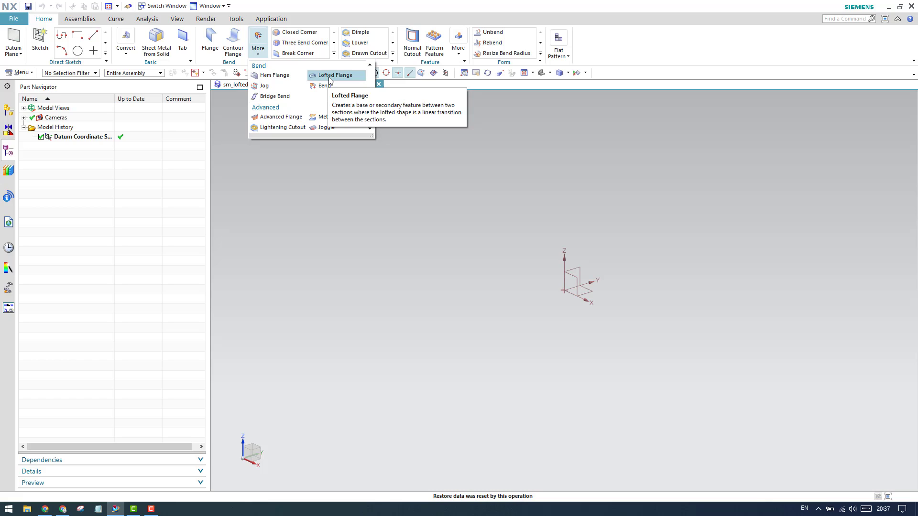
# Start a new sketch on the XZ plane
pyautogui.click(317, 189)
pyautogui.click(41, 38)
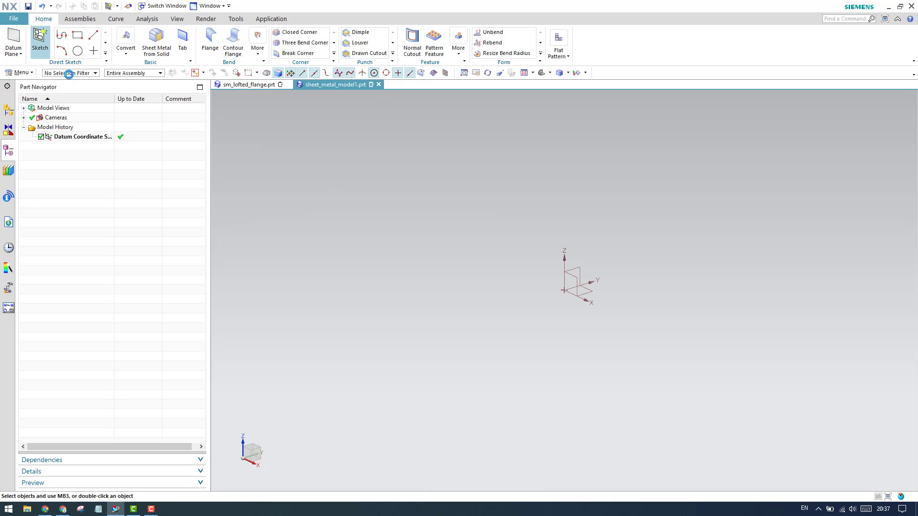
pyautogui.click(578, 279)
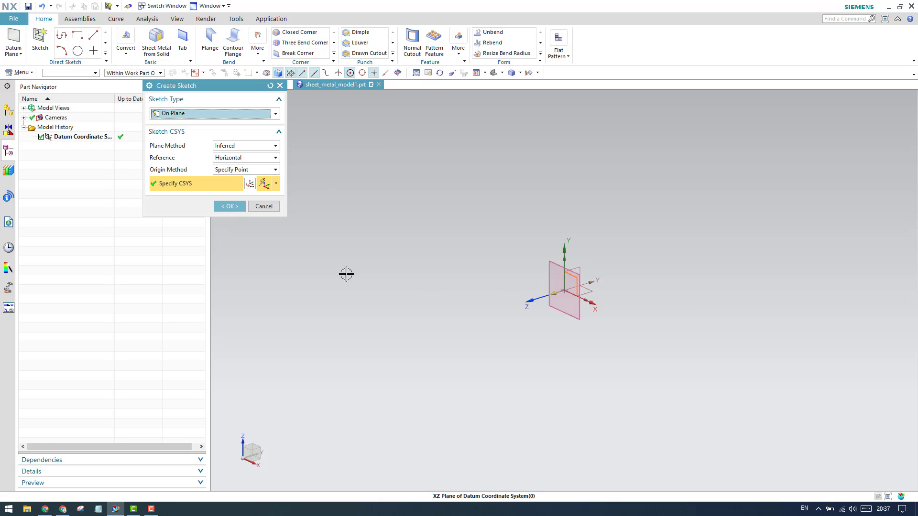
pyautogui.click(230, 206)
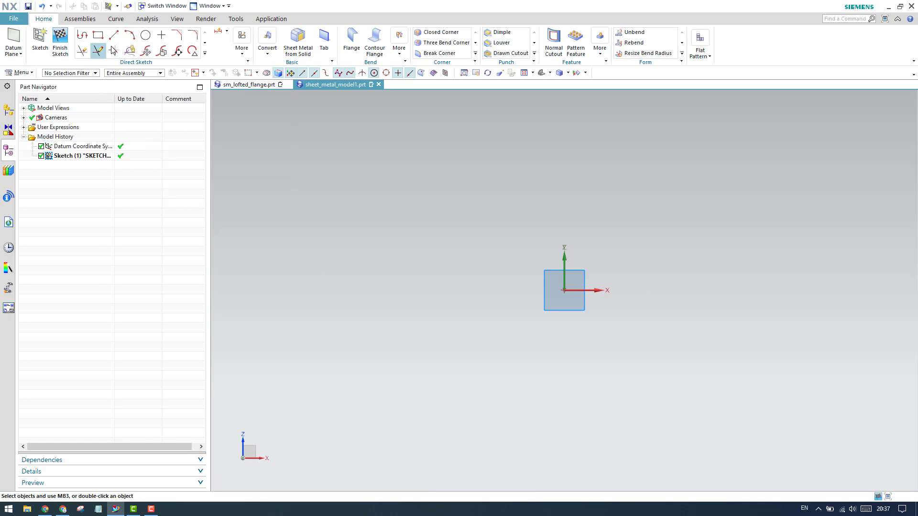
# Draw a center-ends arc centred on the origin, with its ends left and right
pyautogui.click(130, 35)
pyautogui.click(171, 112)
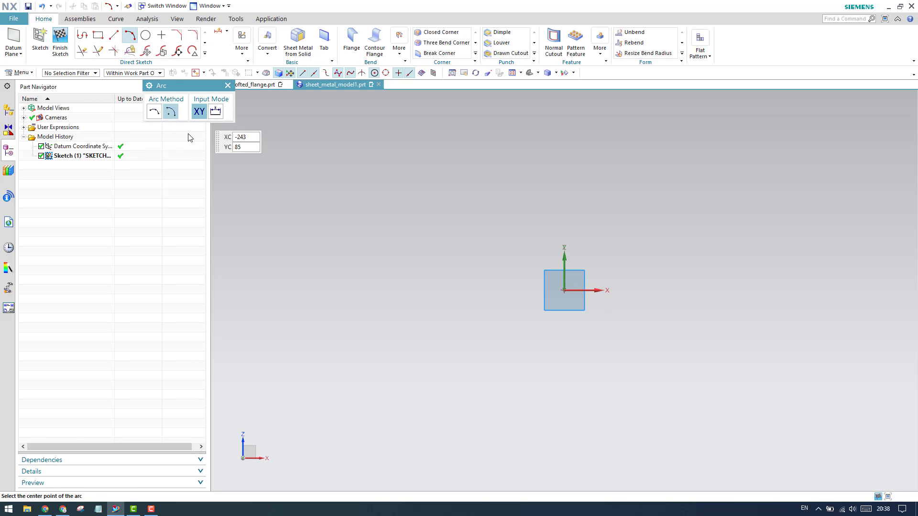
pyautogui.click(564, 292)
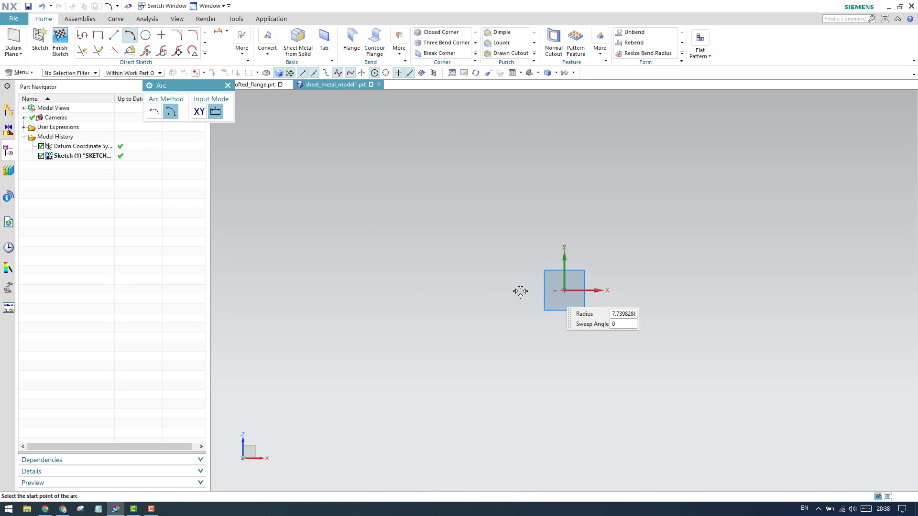
pyautogui.click(467, 290)
pyautogui.click(660, 297)
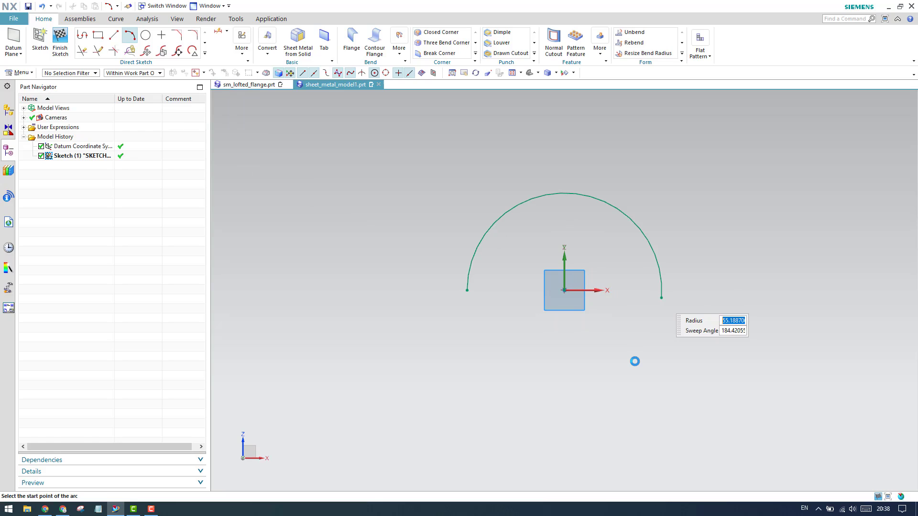
pyautogui.press('Escape')
# Constrain both arc endpoints Point on Curve to the X axis
pyautogui.press('c')
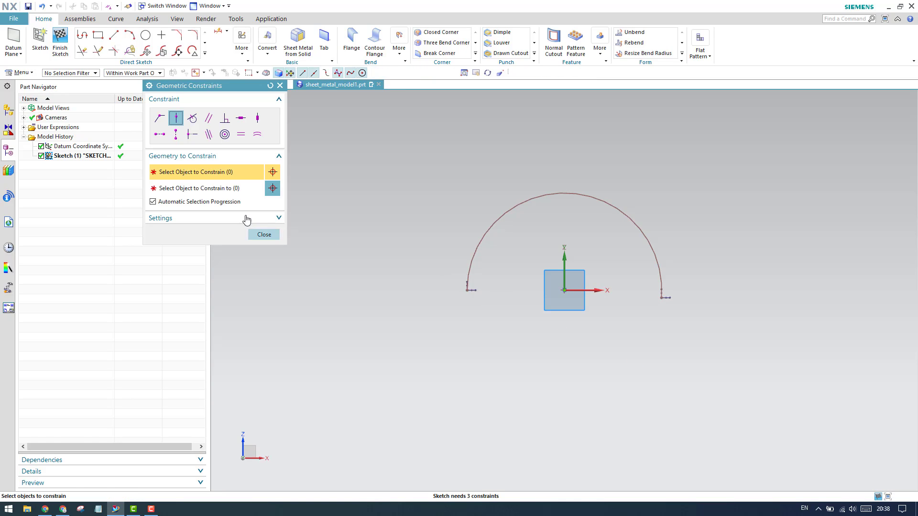
pyautogui.click(468, 292)
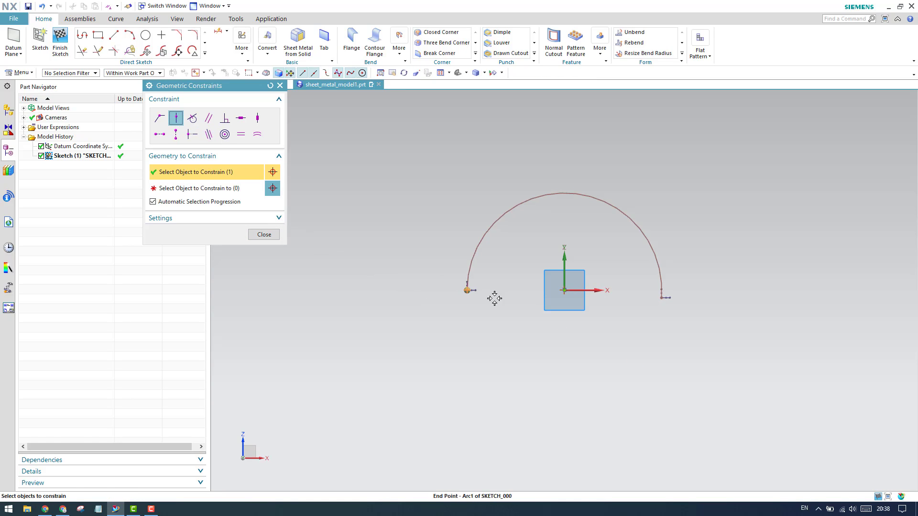
pyautogui.click(595, 290)
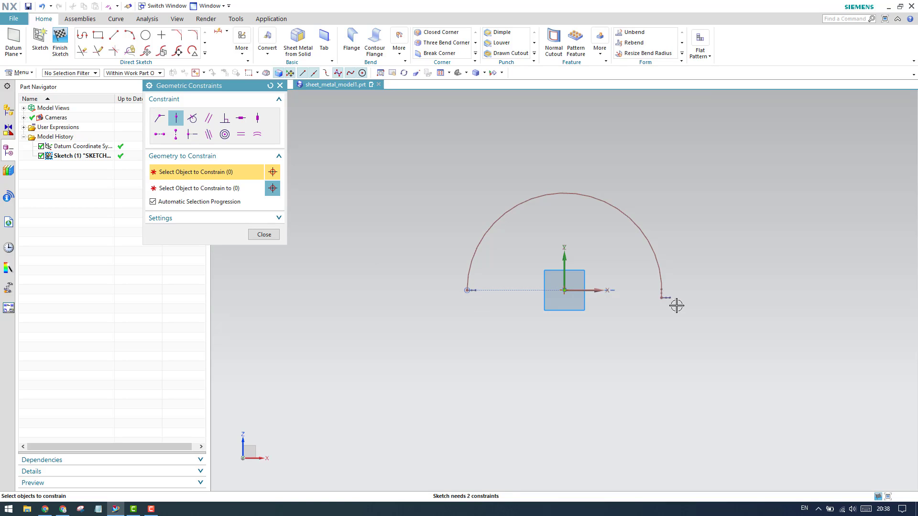
pyautogui.click(662, 297)
pyautogui.click(593, 291)
pyautogui.click(267, 236)
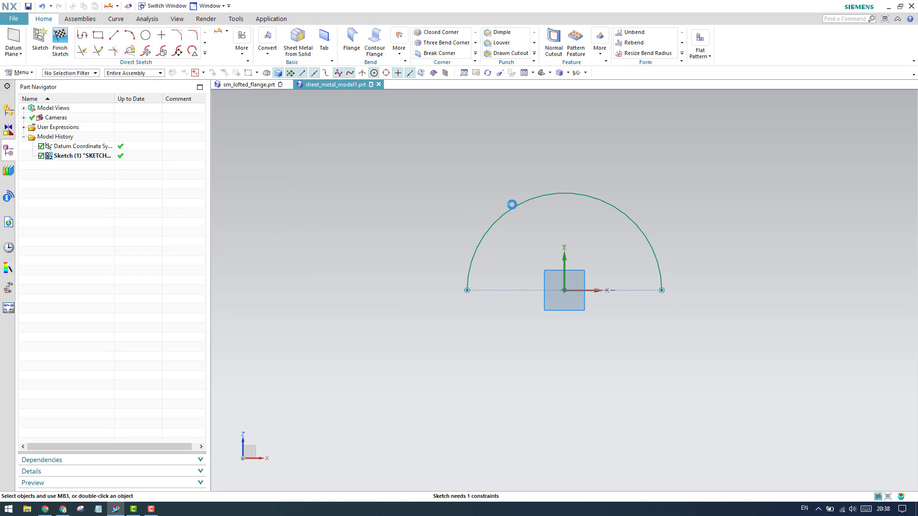
# Dimension the arc with a diameter of 100
pyautogui.press('d')
pyautogui.click(524, 202)
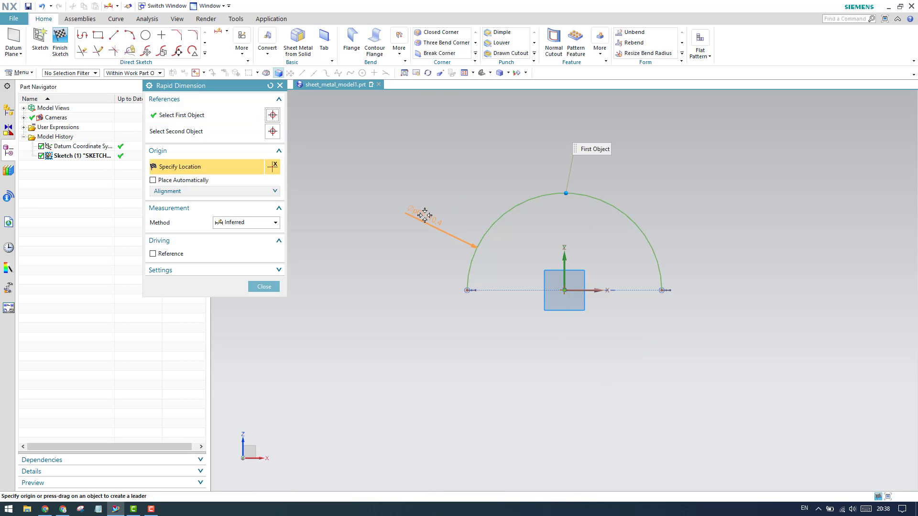
pyautogui.click(421, 214)
pyautogui.write('1')
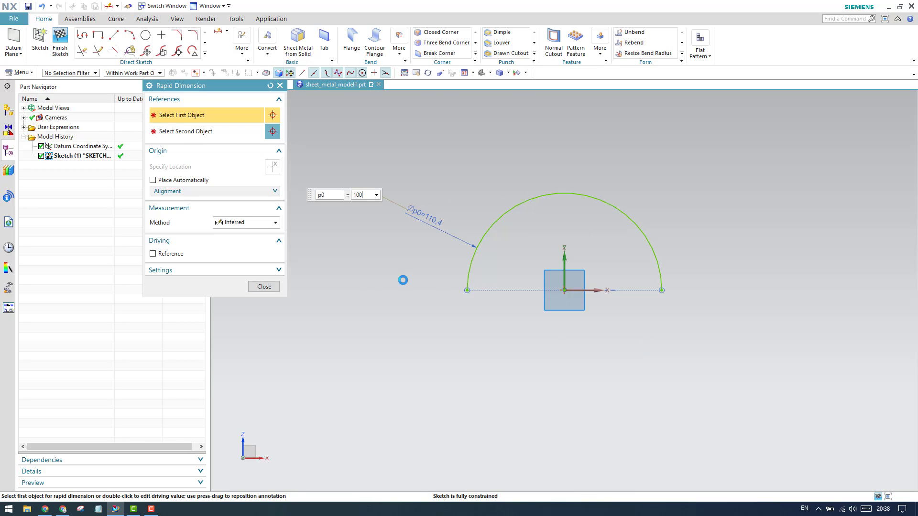
pyautogui.write('00')
pyautogui.press('Return')
pyautogui.click(264, 286)
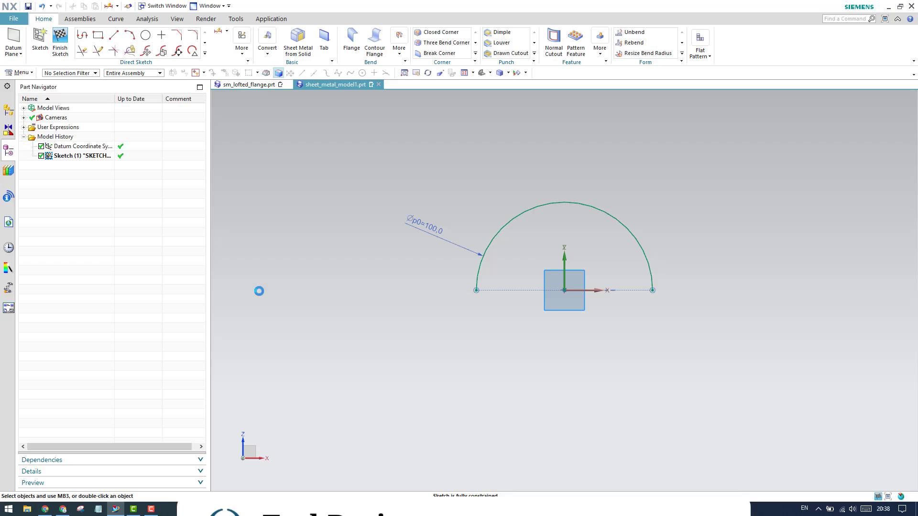
# Finish the arc sketch and add a datum plane offset 85 mm from the XZ plane
pyautogui.hotkey('ctrl', 'q')
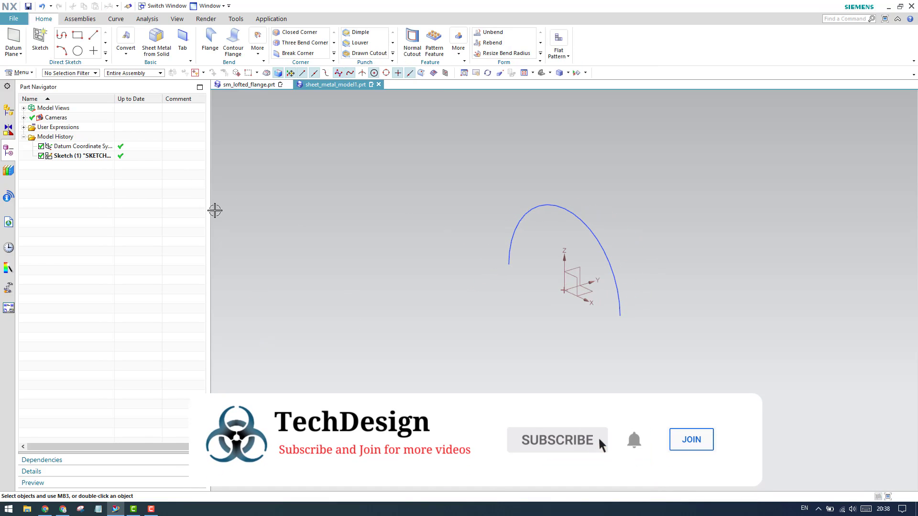
pyautogui.click(13, 37)
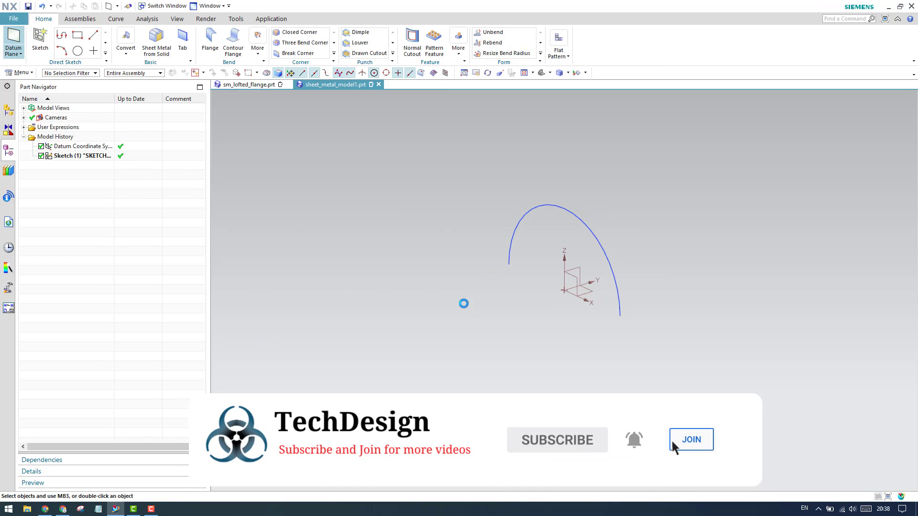
pyautogui.click(573, 305)
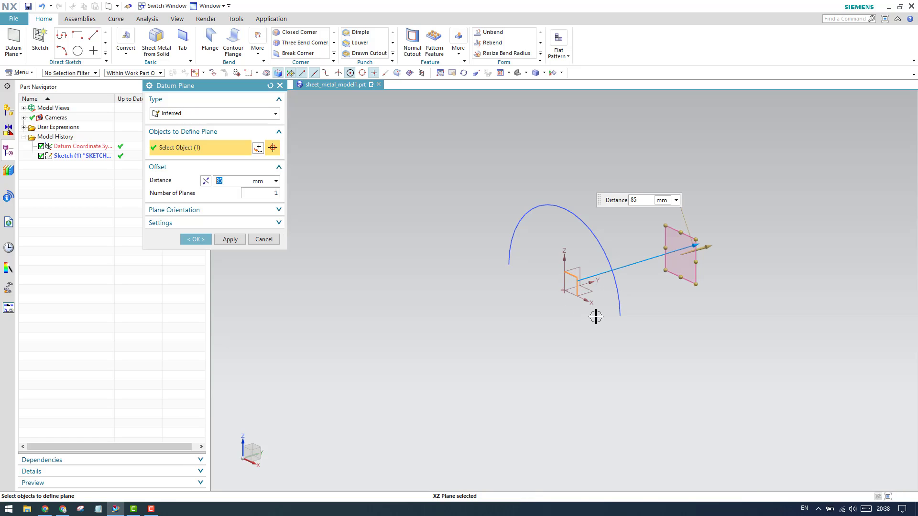
pyautogui.click(196, 239)
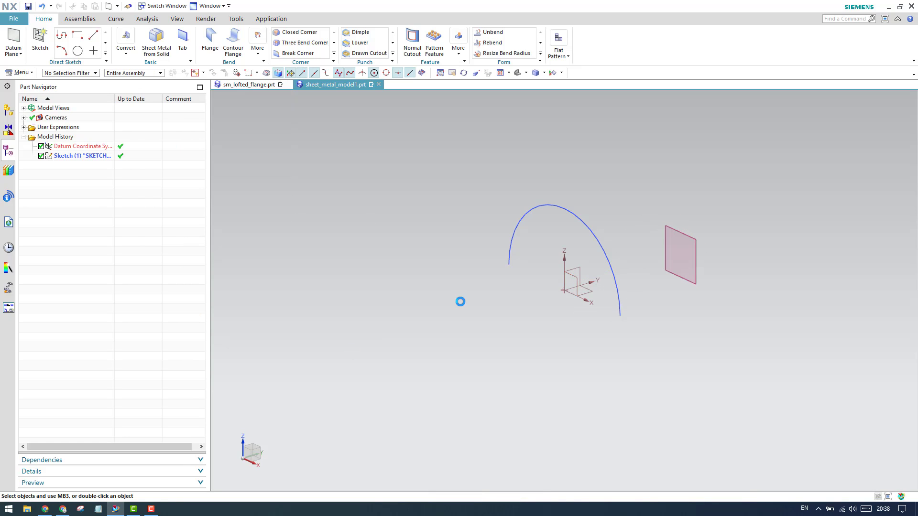
# Start a sketch on the offset datum plane and draw a center-ends arc at the origin
pyautogui.click(40, 40)
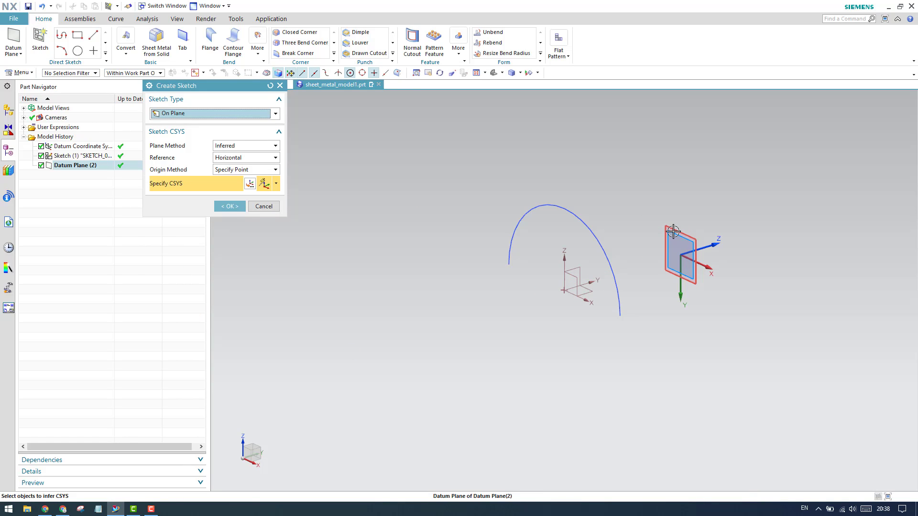
pyautogui.click(670, 233)
pyautogui.middleClick(528, 253)
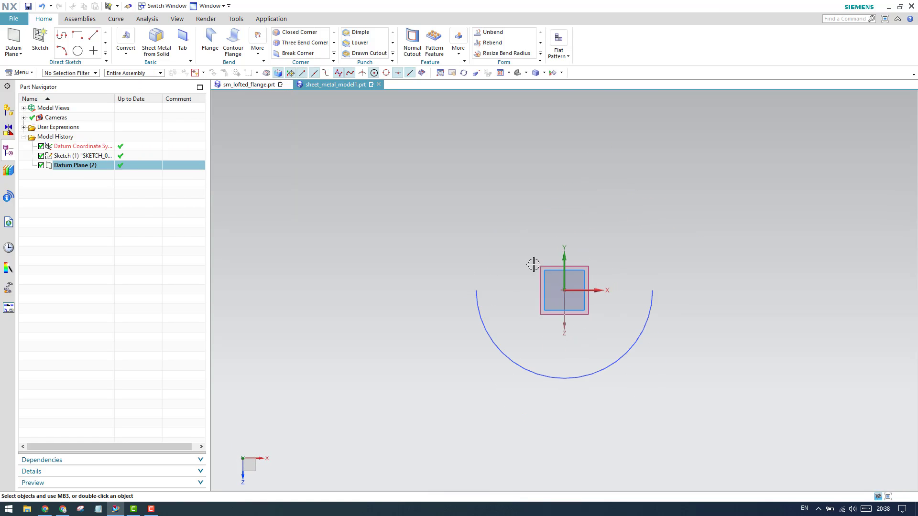
pyautogui.click(129, 34)
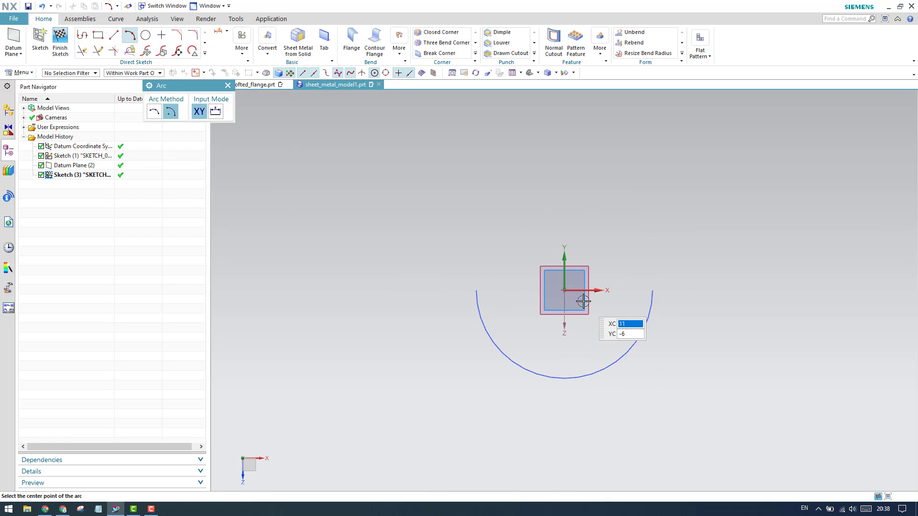
pyautogui.scroll(-3, 576, 301)
pyautogui.click(544, 274)
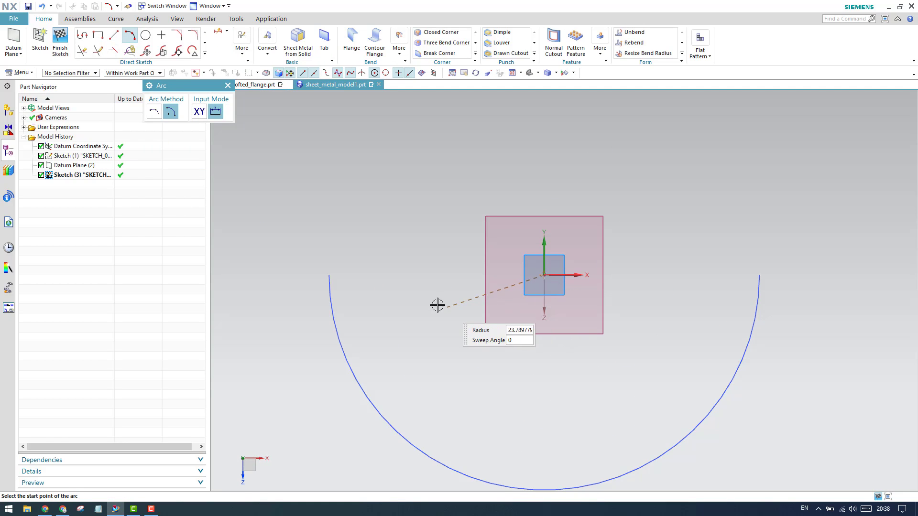
pyautogui.click(391, 275)
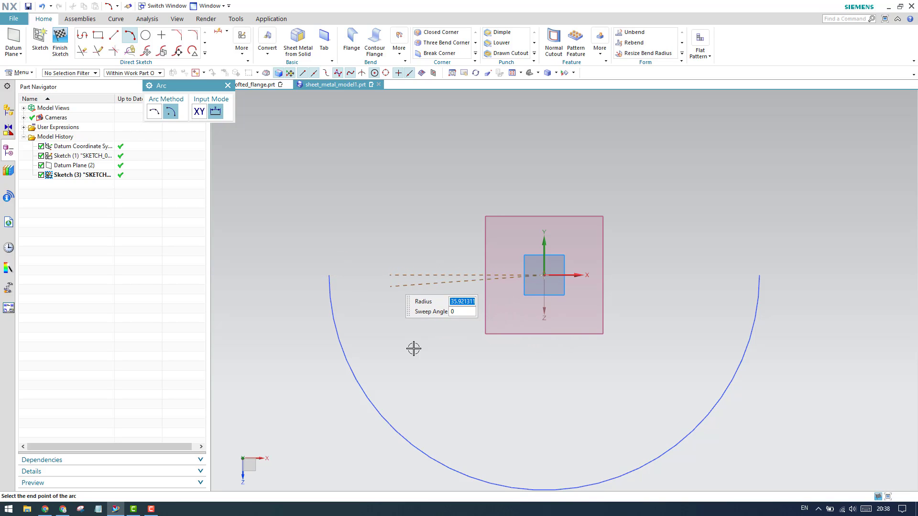
pyautogui.click(667, 275)
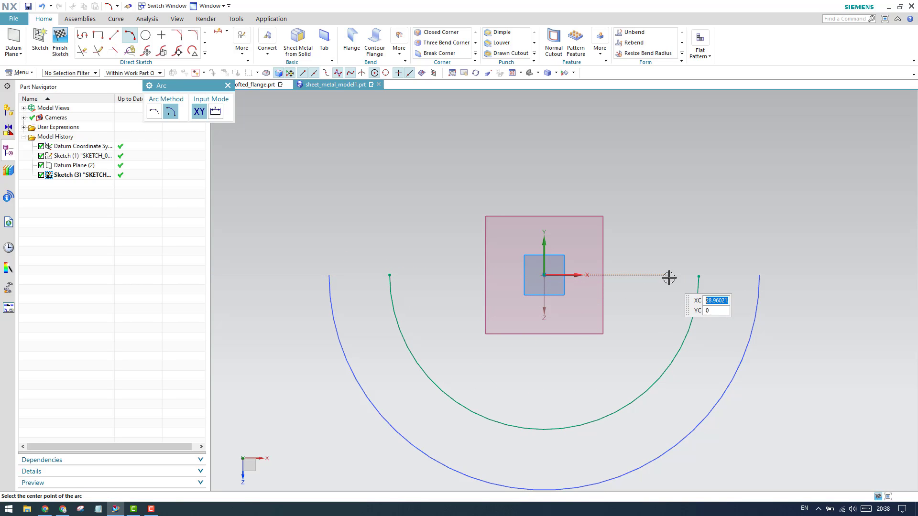
pyautogui.press('Escape')
# Constrain both inner arc endpoints Point on Curve to the X axis
pyautogui.press('c')
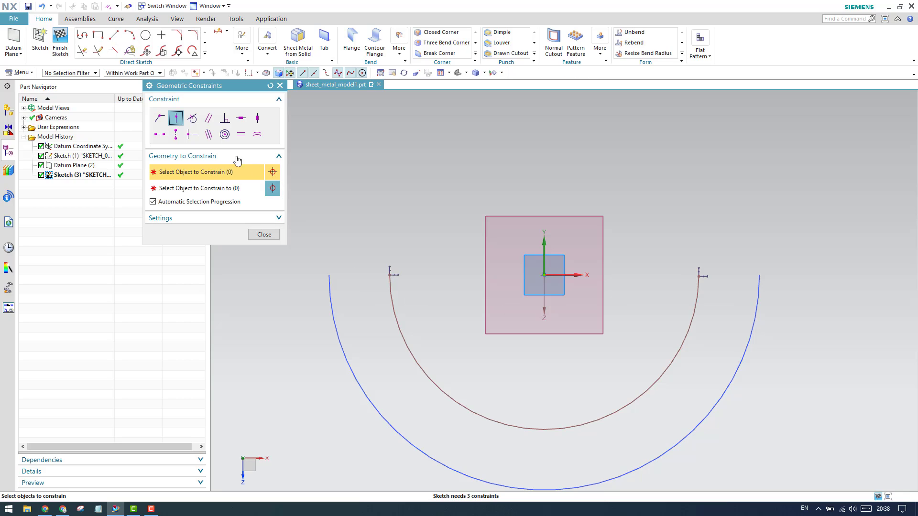
pyautogui.click(390, 275)
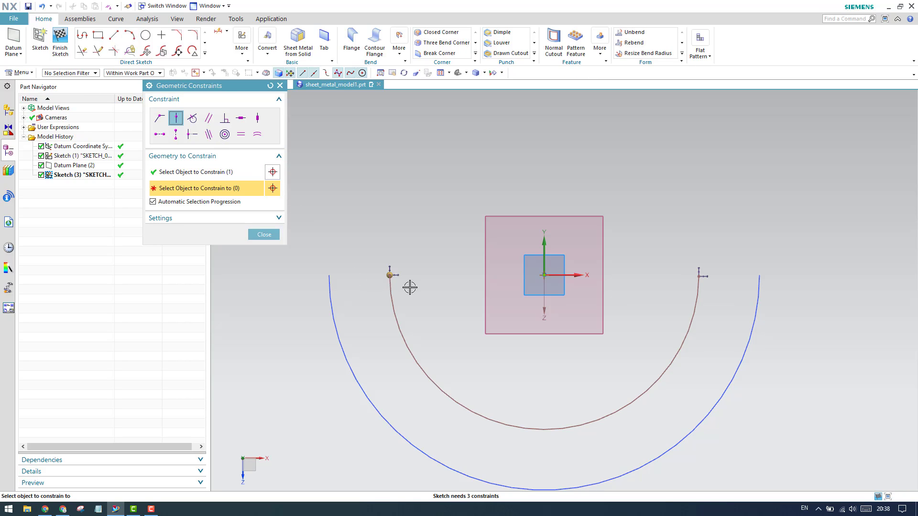
pyautogui.click(572, 275)
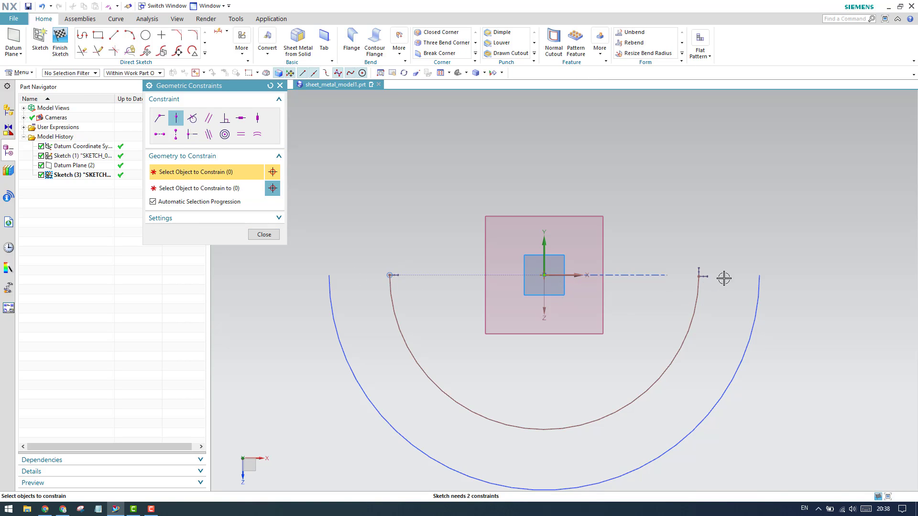
pyautogui.click(700, 275)
pyautogui.click(577, 275)
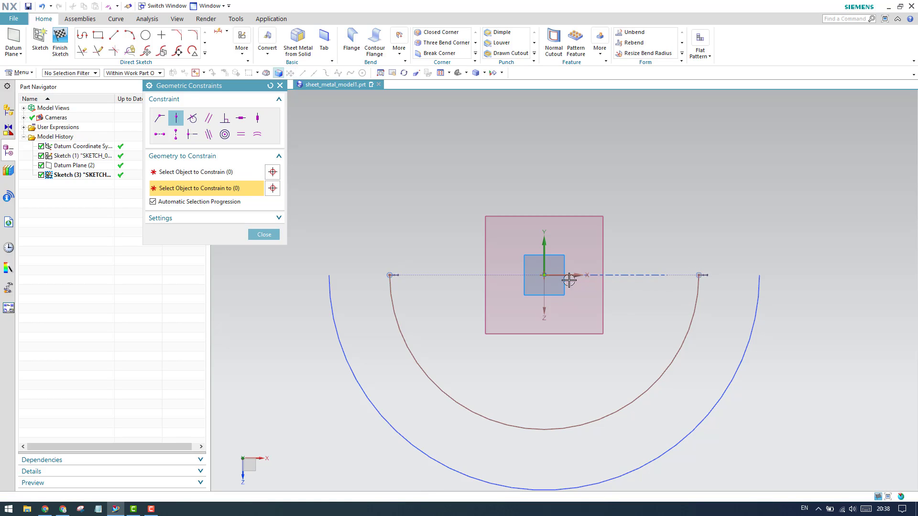
pyautogui.click(264, 235)
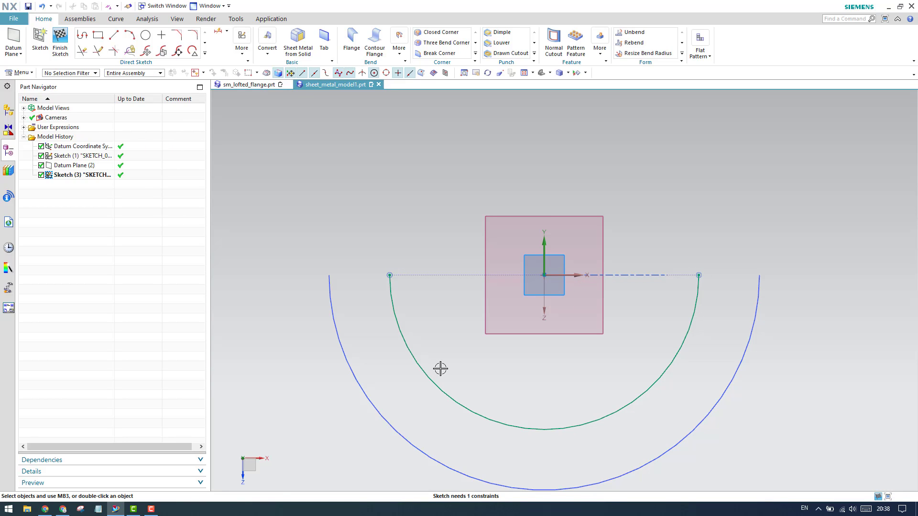
# Dimension the inner arc's diameter to 70 and finish the sketch
pyautogui.press('d')
pyautogui.click(432, 381)
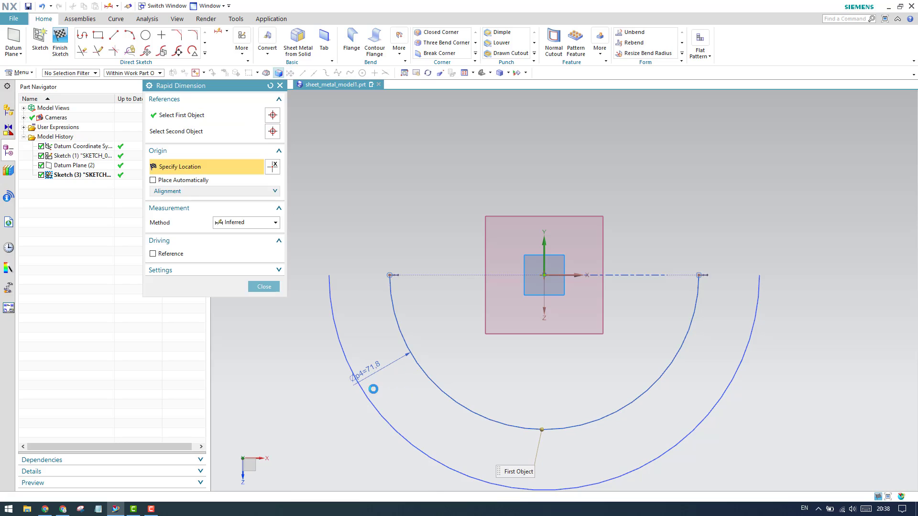
pyautogui.click(373, 389)
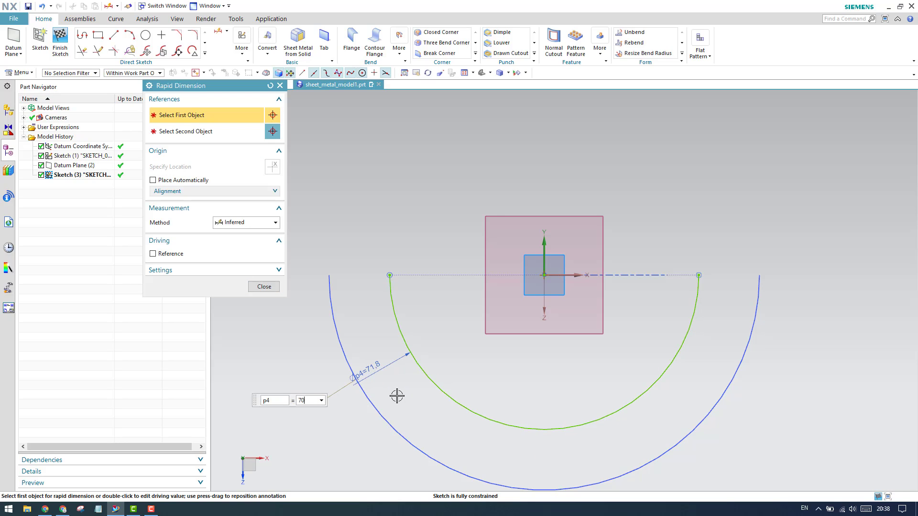
pyautogui.write('70')
pyautogui.press('Return')
pyautogui.click(264, 286)
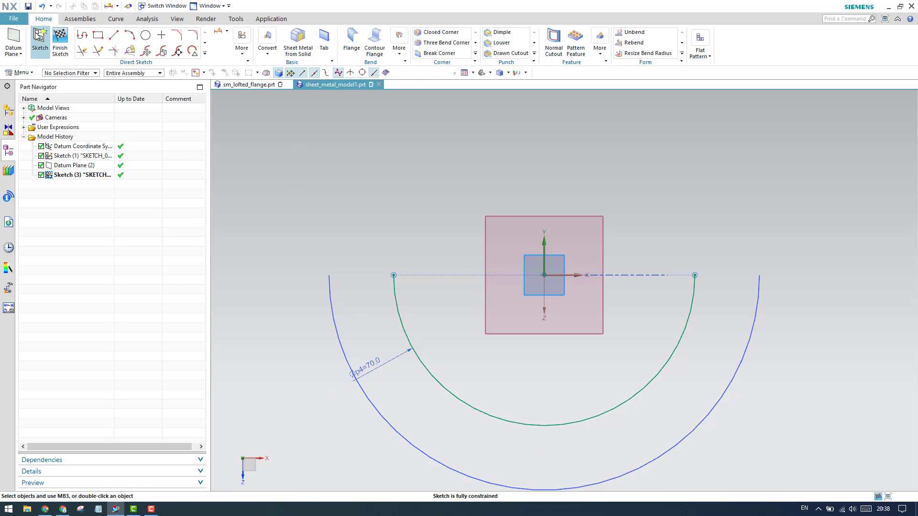
pyautogui.click(59, 40)
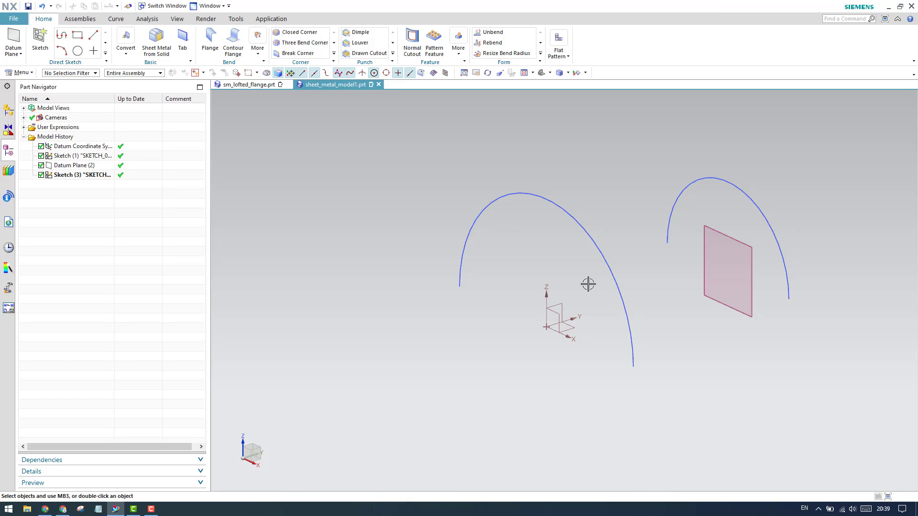
# Start a Lofted Flange from the left 100 mm arc to the right 70 mm arc
pyautogui.click(259, 56)
pyautogui.click(333, 75)
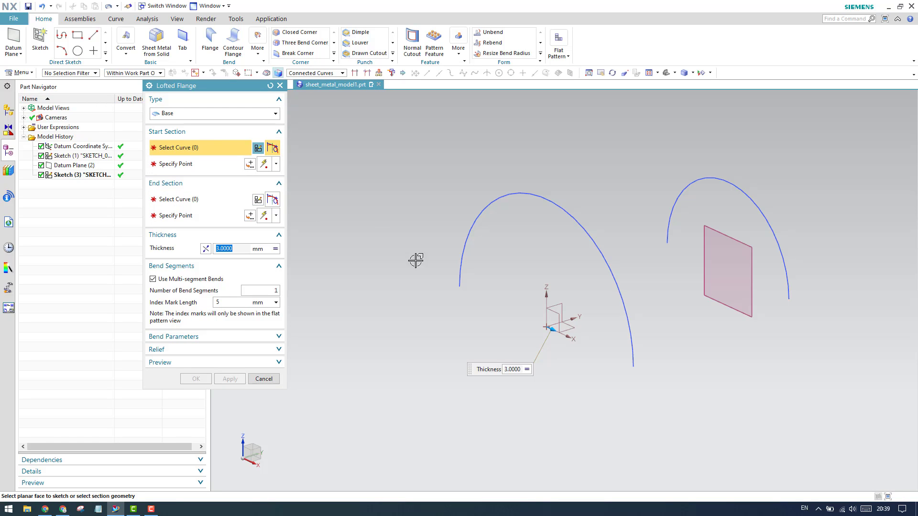
pyautogui.click(455, 278)
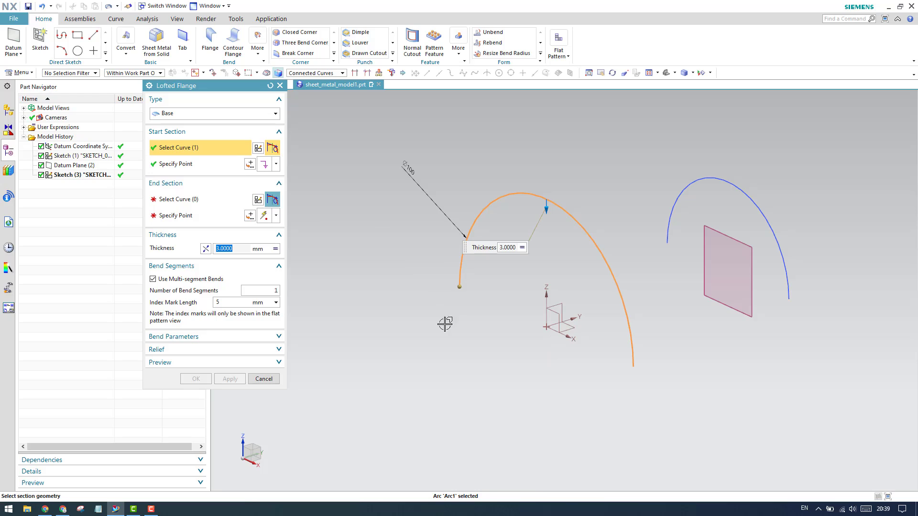
pyautogui.middleClick(361, 293)
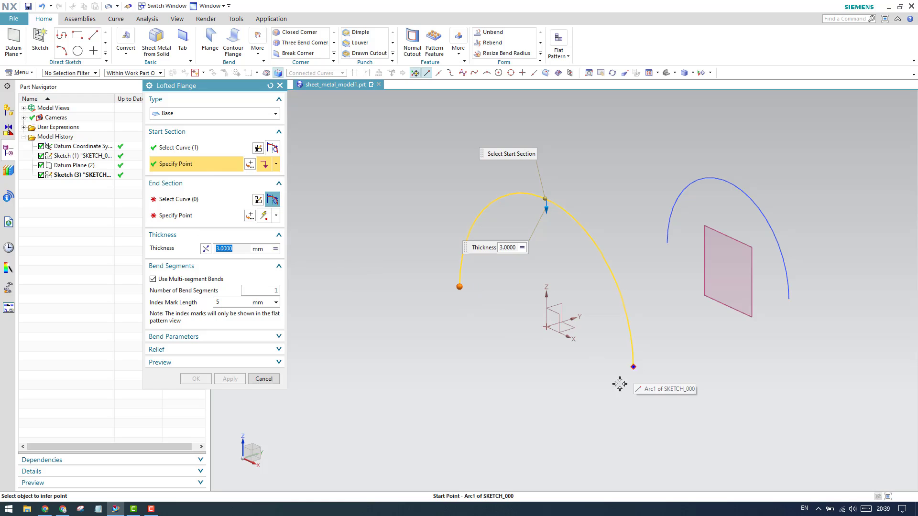
pyautogui.click(194, 199)
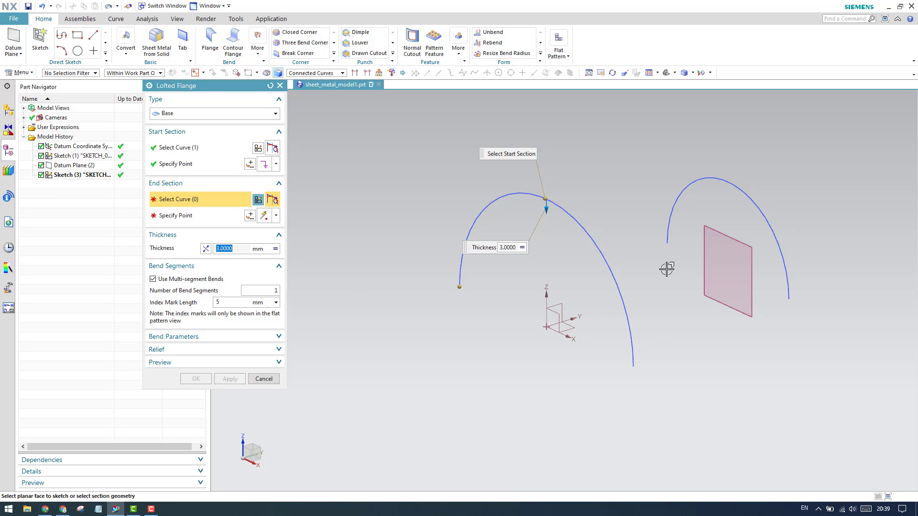
pyautogui.click(669, 226)
pyautogui.moveTo(624, 263); pyautogui.dragTo(526, 280, button='middle')
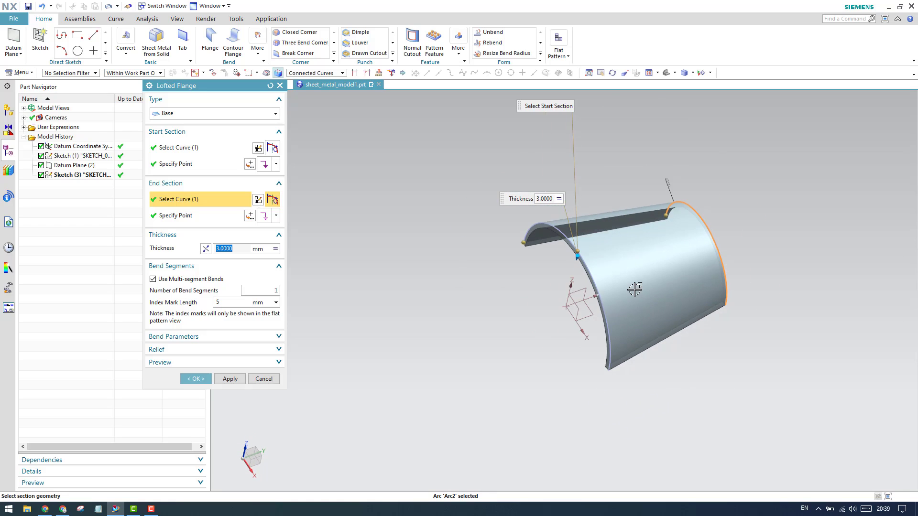
# Set a local thickness of 2 mm and expand the Bend Parameters and Relief sections
pyautogui.click(276, 249)
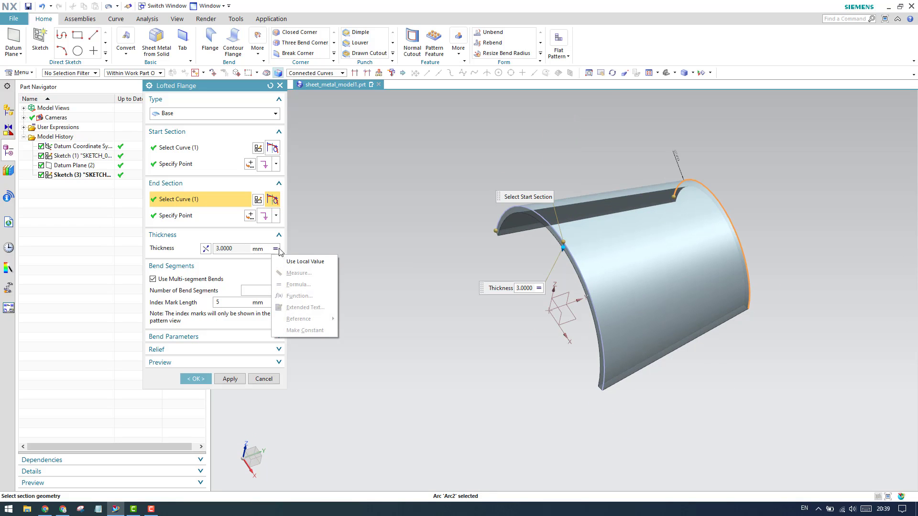
pyautogui.click(296, 262)
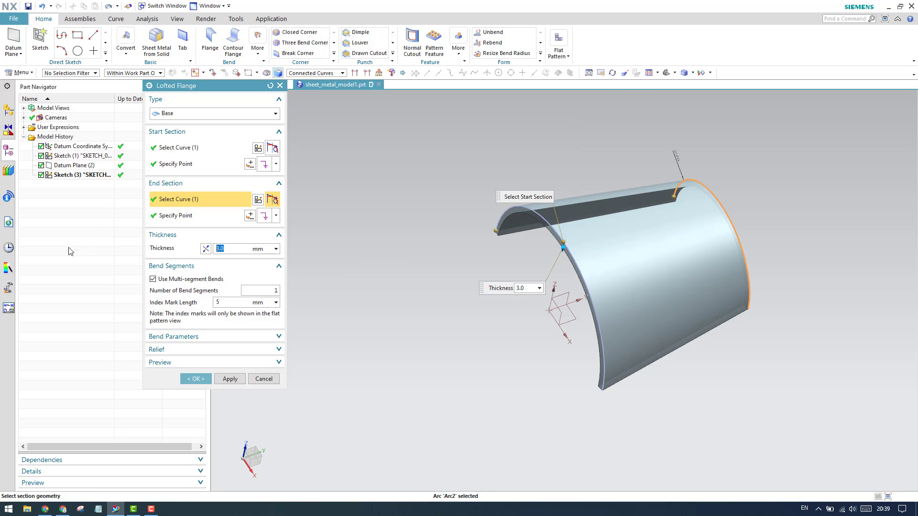
pyautogui.write('2')
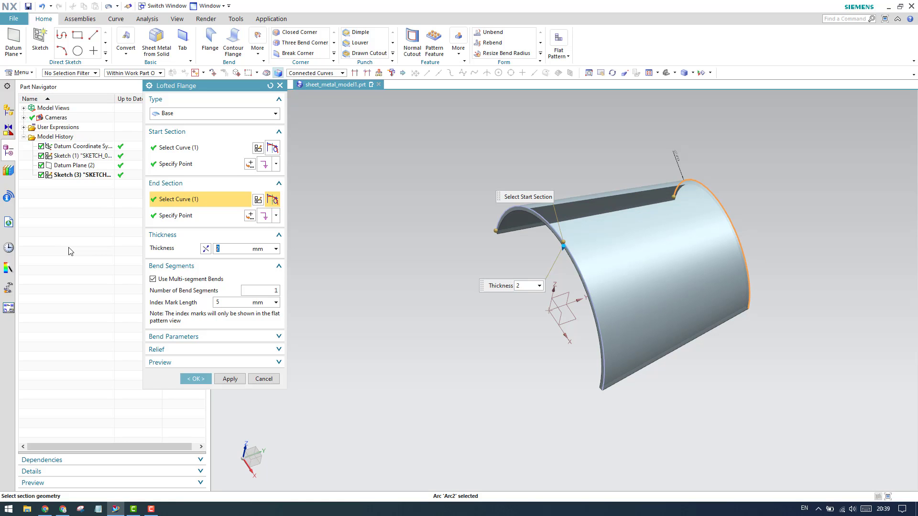
pyautogui.press('Return')
pyautogui.write('5')
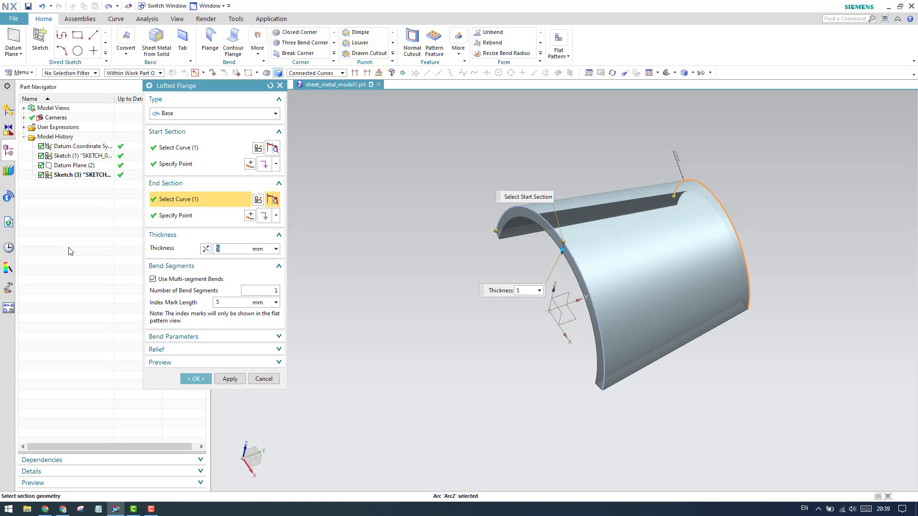
pyautogui.press('Return')
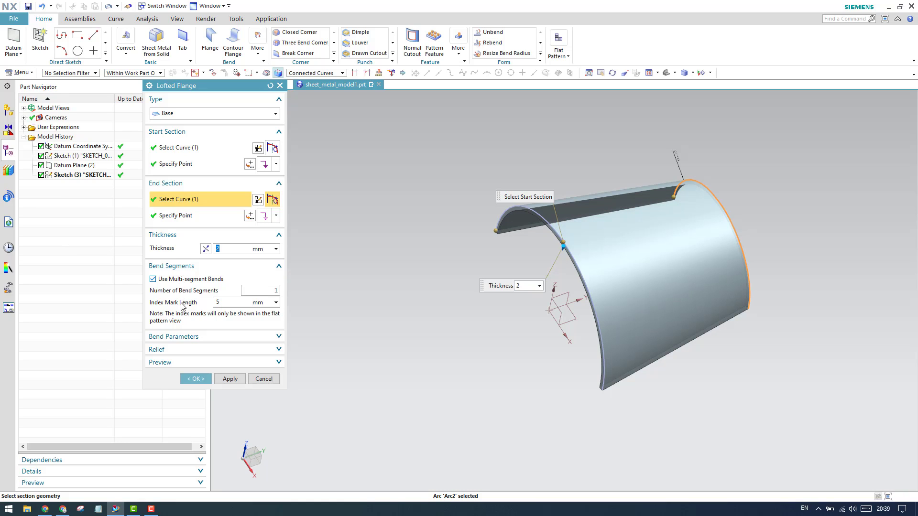
pyautogui.click(182, 339)
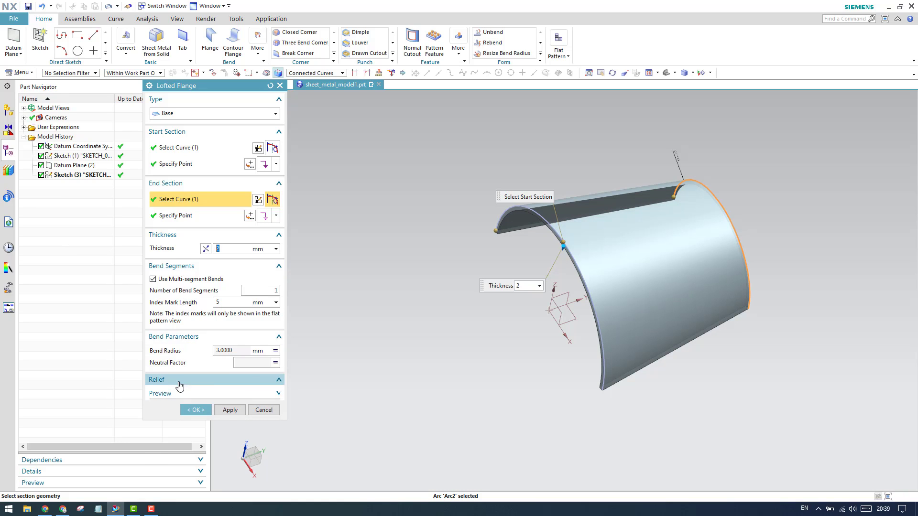
pyautogui.click(180, 379)
pyautogui.moveTo(188, 90); pyautogui.dragTo(334, 38)
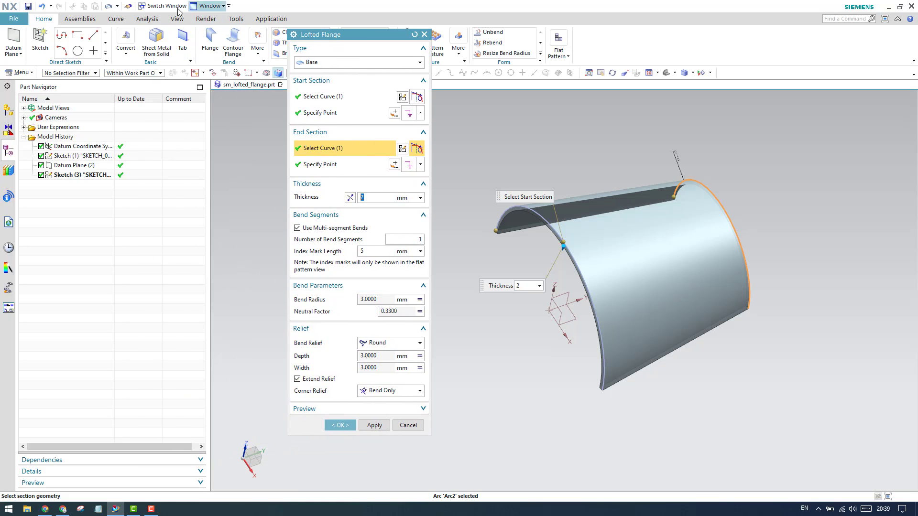
# Collapse Relief and Bend Parameters, keep multi-segment bends on, and set 10 bend segments
pyautogui.click(333, 329)
pyautogui.click(339, 285)
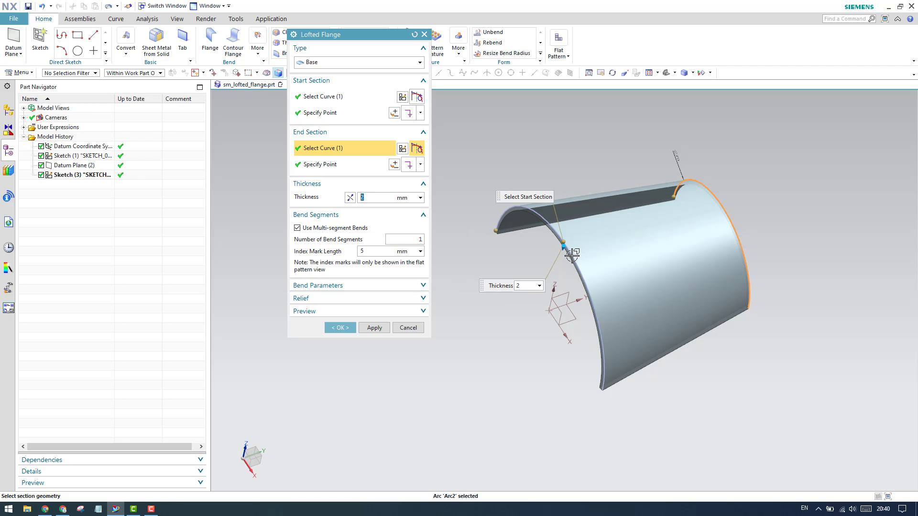
pyautogui.click(322, 228)
pyautogui.click(322, 228)
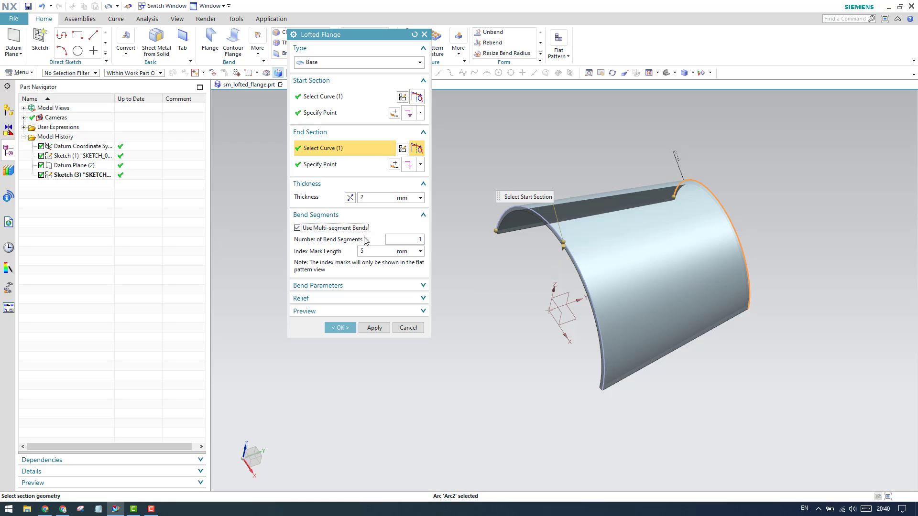
pyautogui.click(420, 238)
pyautogui.hotkey('ctrl', 'z')
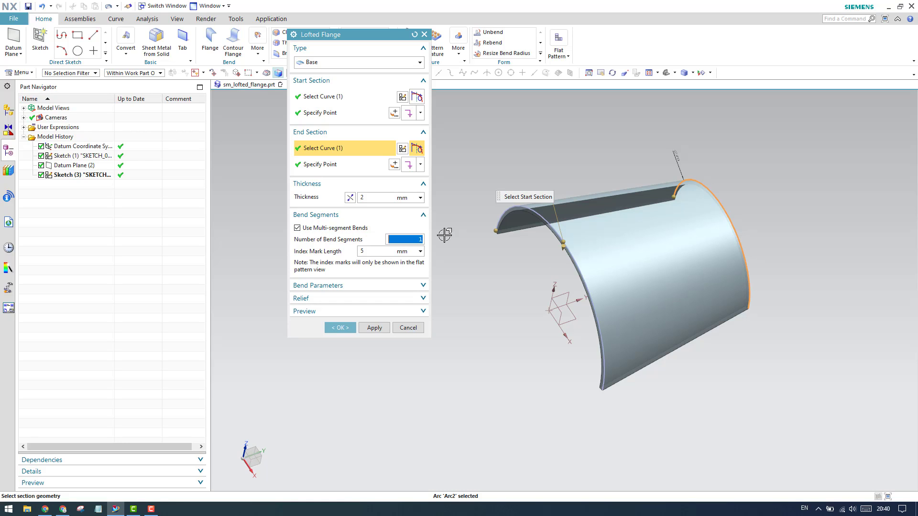
pyautogui.write('10')
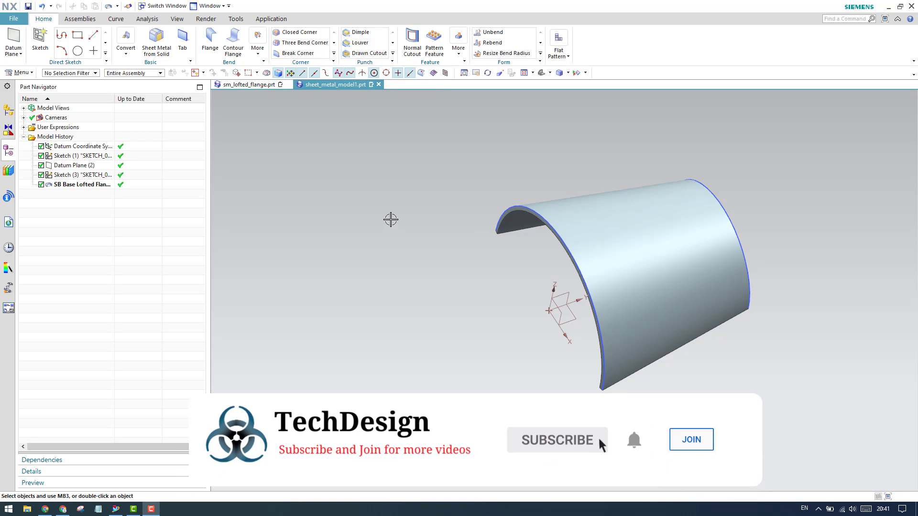
# Switch to sm_lofted_flange.prt and orbit to view the semicircle and U-shaped sketches
pyautogui.click(251, 85)
pyautogui.scroll(-3, 393, 198)
pyautogui.keyDown('shift'); pyautogui.moveTo(402, 184); pyautogui.dragTo(422, 207, button='middle'); pyautogui.keyUp('shift')
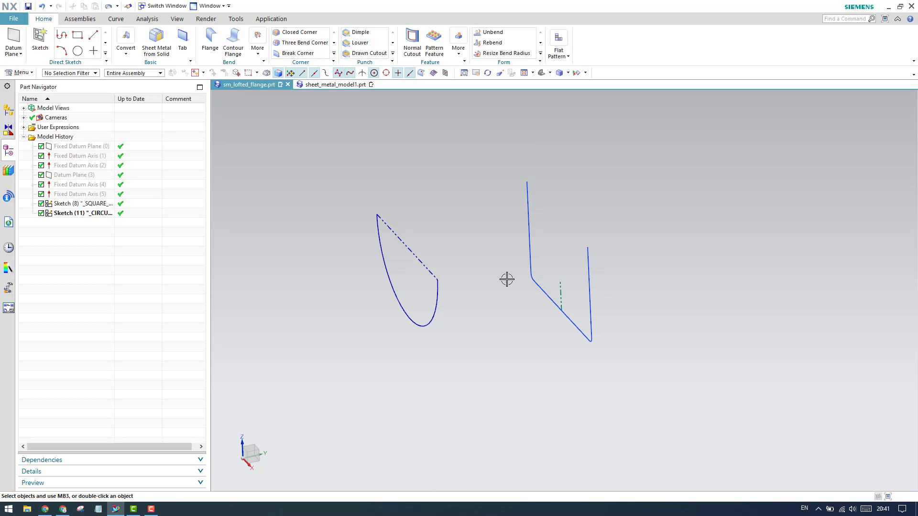
pyautogui.moveTo(507, 273)
pyautogui.mouseDown(button='middle')
pyautogui.moveTo(527, 263)
pyautogui.moveTo(613, 262)
pyautogui.moveTo(518, 266)
pyautogui.moveTo(524, 274)
pyautogui.moveTo(522, 264)
pyautogui.mouseUp(button='middle')
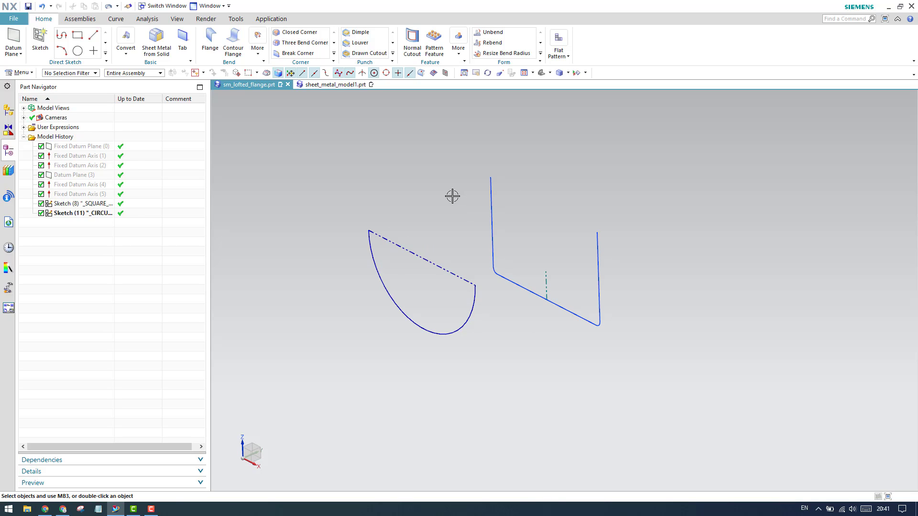
pyautogui.press('F10')
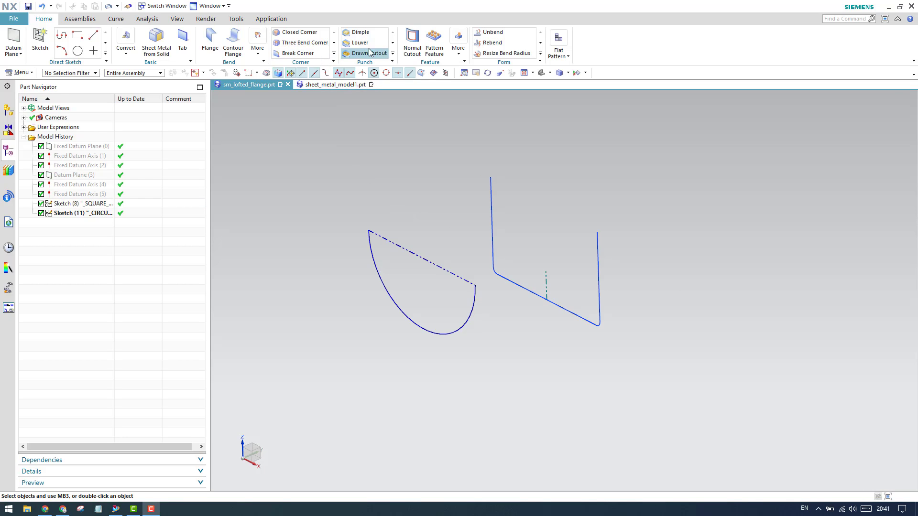
pyautogui.click(257, 48)
# Loft a flange from the semicircle start section to the U-shaped line end section, then inspect the preview
pyautogui.click(273, 74)
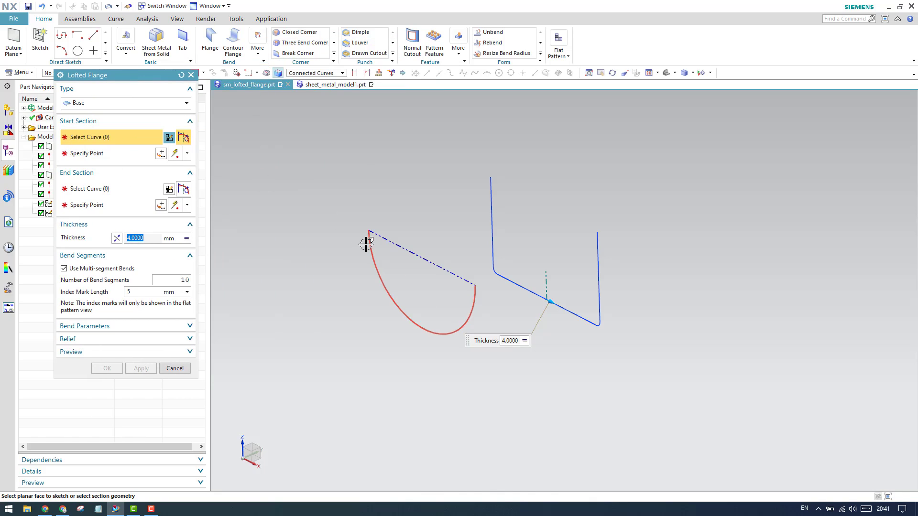
pyautogui.click(366, 242)
pyautogui.click(99, 188)
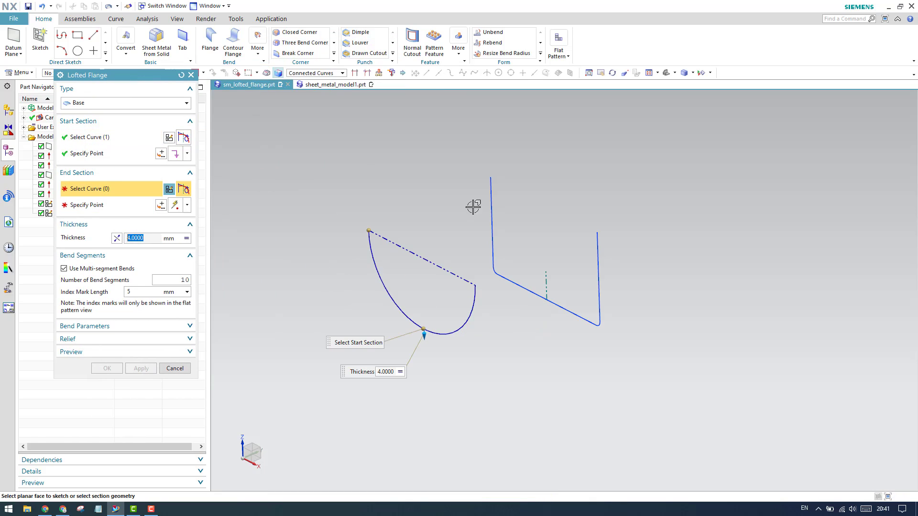
pyautogui.click(492, 182)
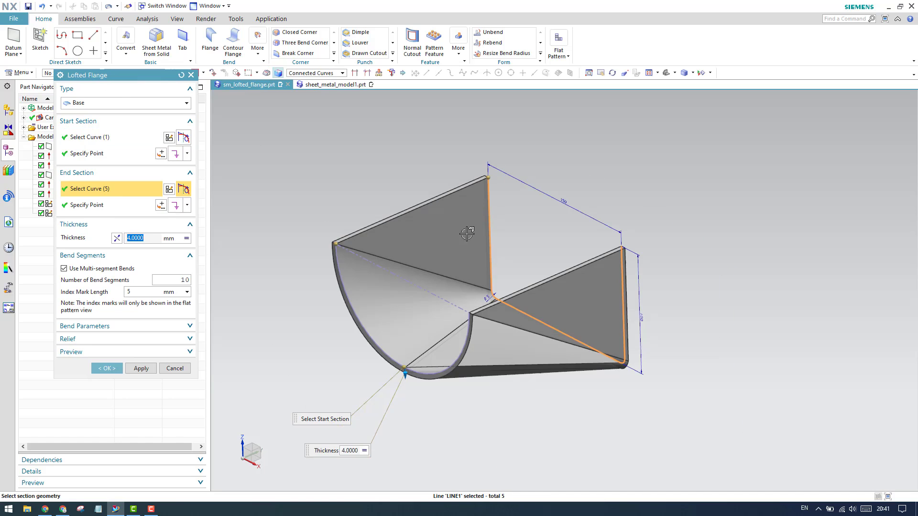
pyautogui.moveTo(467, 232)
pyautogui.mouseDown(button='middle')
pyautogui.moveTo(527, 266)
pyautogui.moveTo(547, 291)
pyautogui.moveTo(492, 256)
pyautogui.moveTo(492, 231)
pyautogui.moveTo(478, 224)
pyautogui.moveTo(471, 240)
pyautogui.moveTo(499, 235)
pyautogui.moveTo(470, 229)
pyautogui.mouseUp(button='middle')
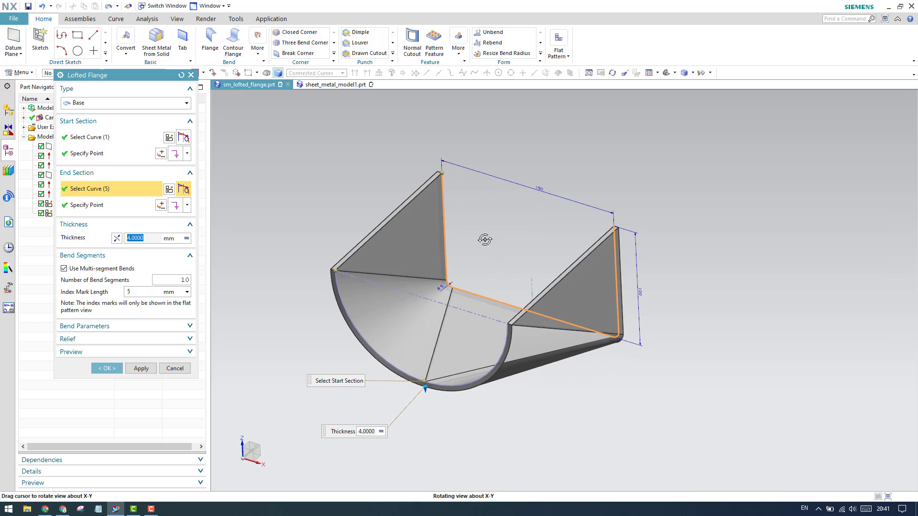
pyautogui.scroll(2, 416, 299)
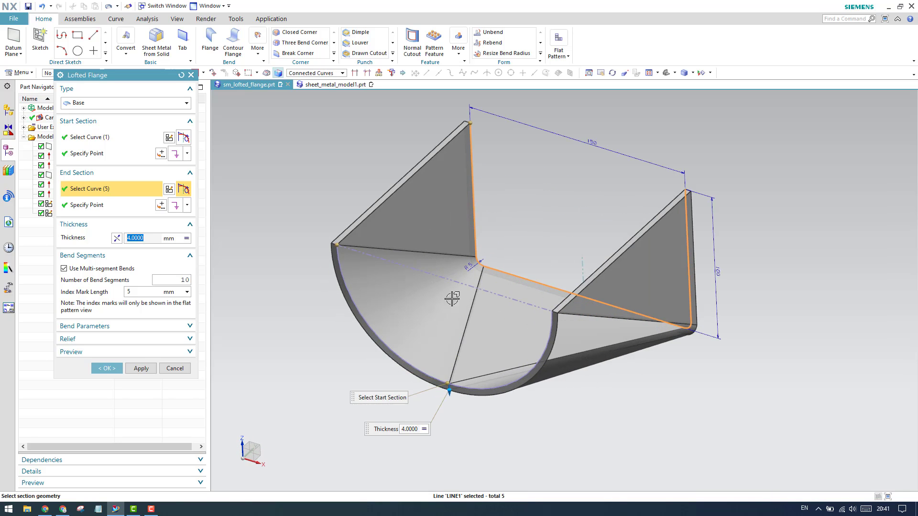
pyautogui.scroll(-2, 497, 267)
pyautogui.moveTo(498, 263); pyautogui.dragTo(521, 265, button='middle')
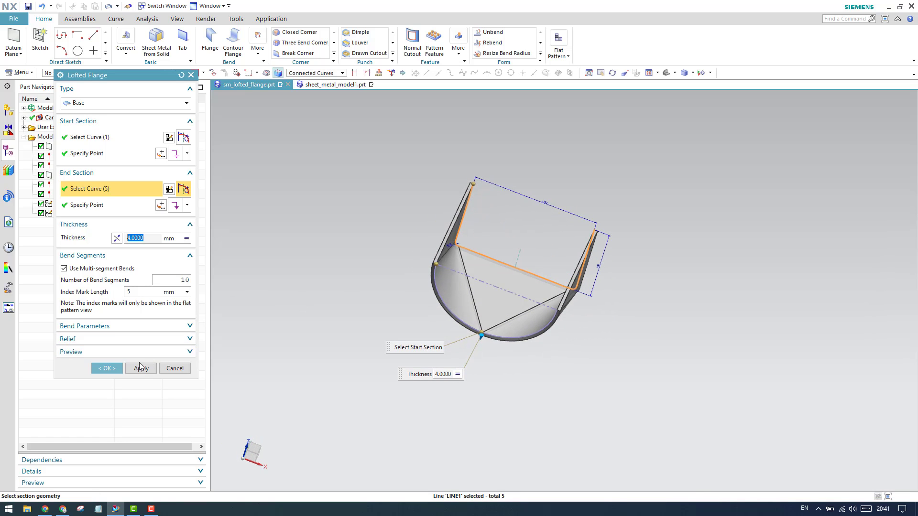
pyautogui.scroll(3, 421, 272)
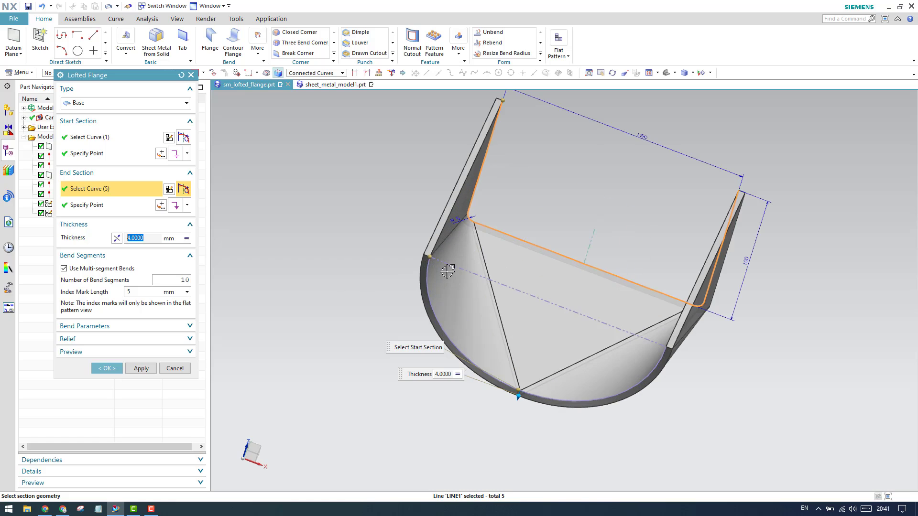
pyautogui.moveTo(420, 272)
pyautogui.mouseDown(button='middle')
pyautogui.moveTo(423, 258)
pyautogui.moveTo(420, 287)
pyautogui.mouseUp(button='middle')
pyautogui.scroll(-2, 420, 287)
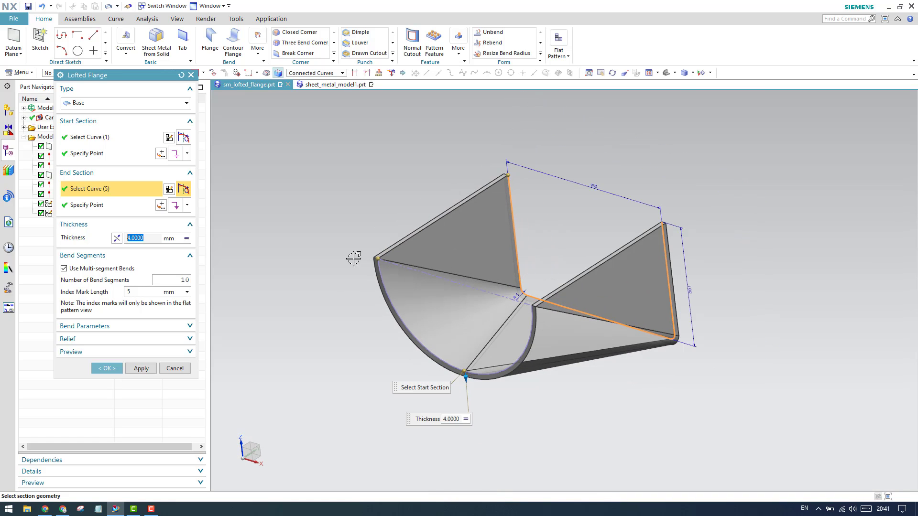